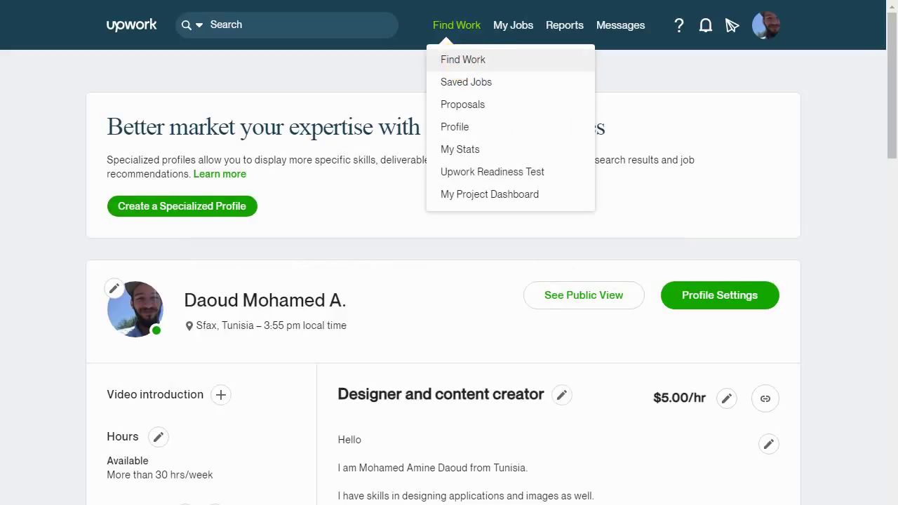
Browse the most recent jobs on the Find Work page and open the "Shorts Youtube Channel" posting
click(464, 59)
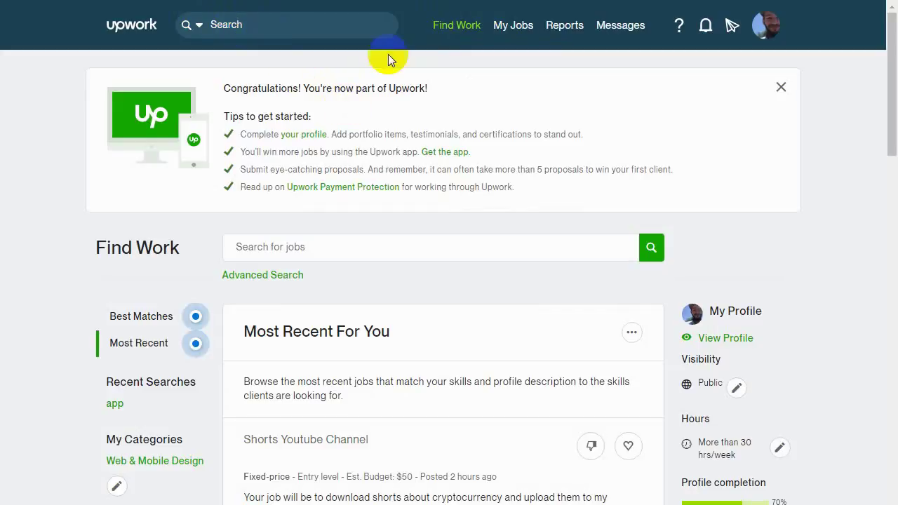
click(452, 34)
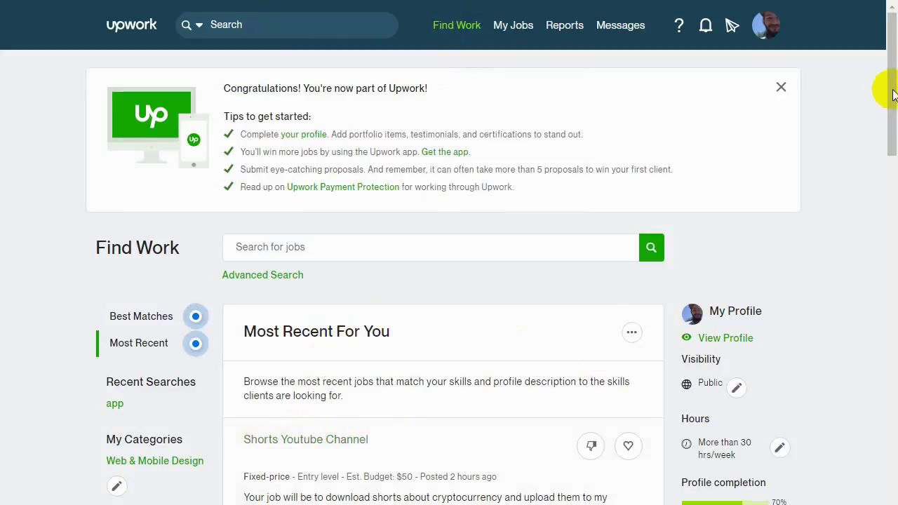
drag(894, 91, 882, 130)
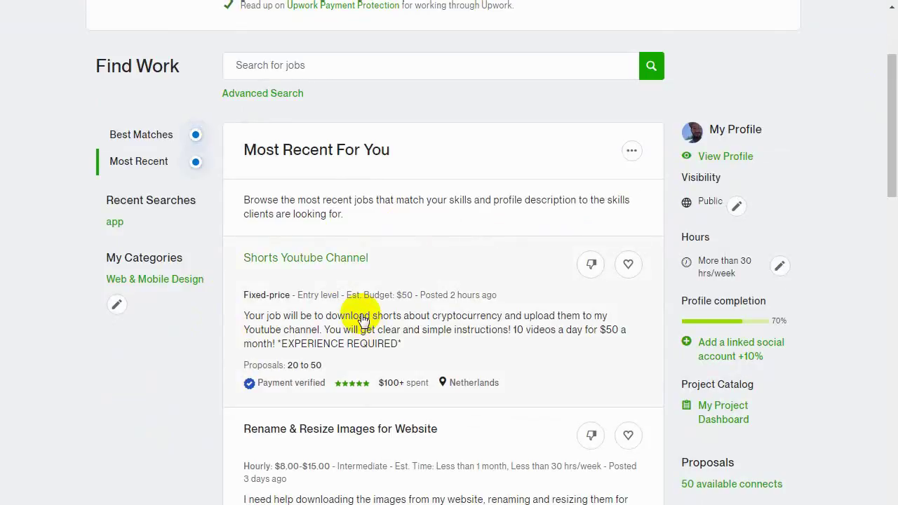
click(890, 154)
drag(890, 154, 886, 176)
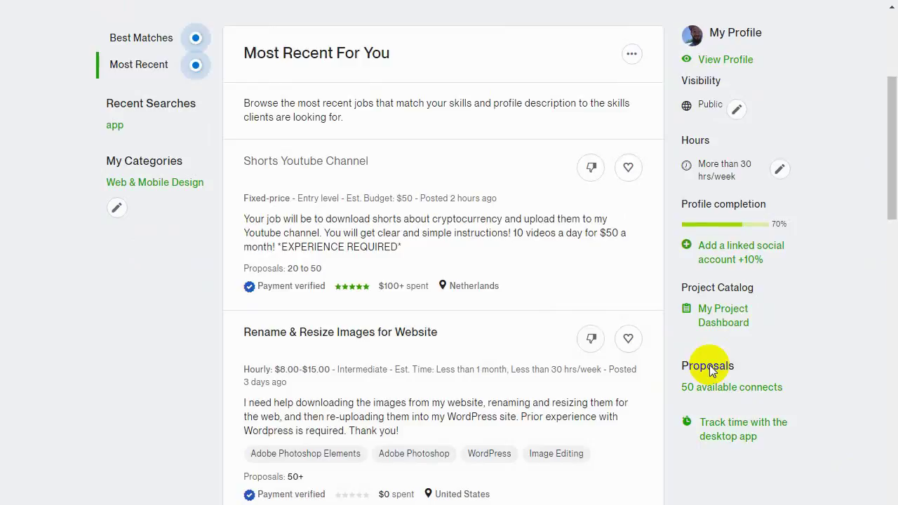
scroll(711, 370, up, 3)
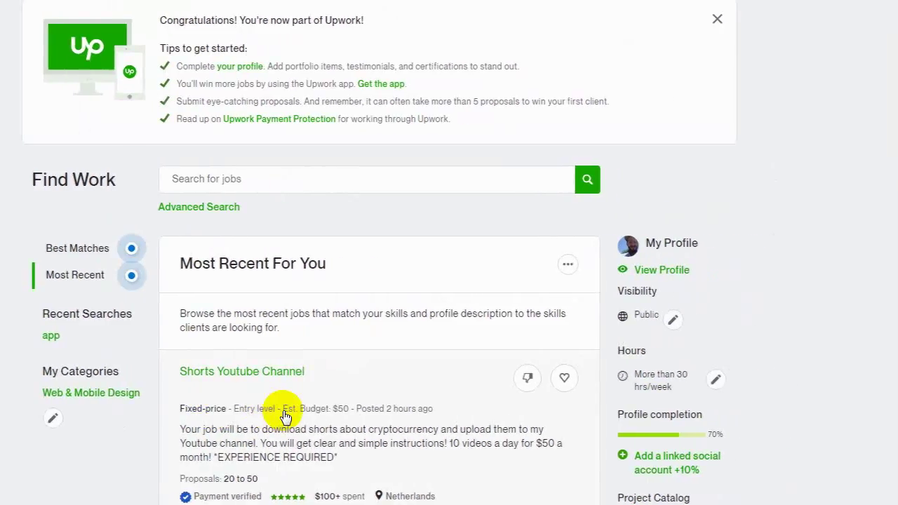
click(285, 417)
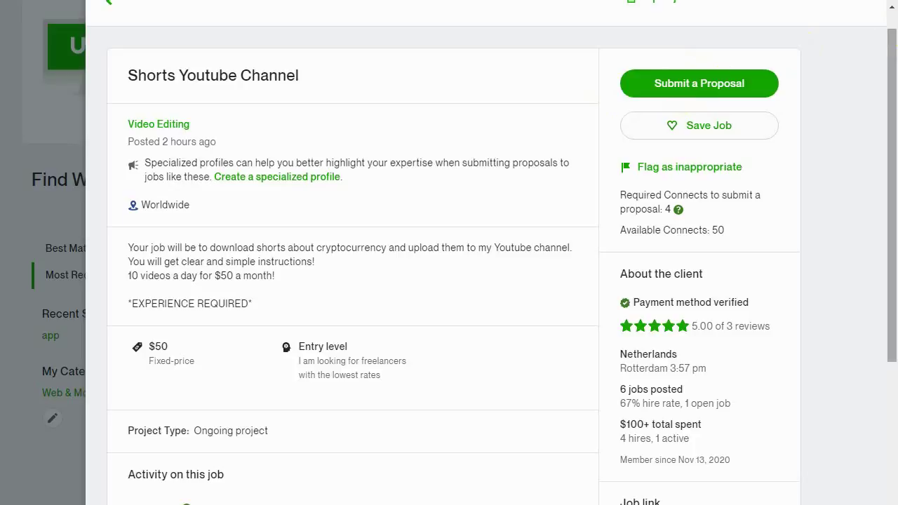
Examine the daily video workload and the monthly pay in the job description
click(364, 119)
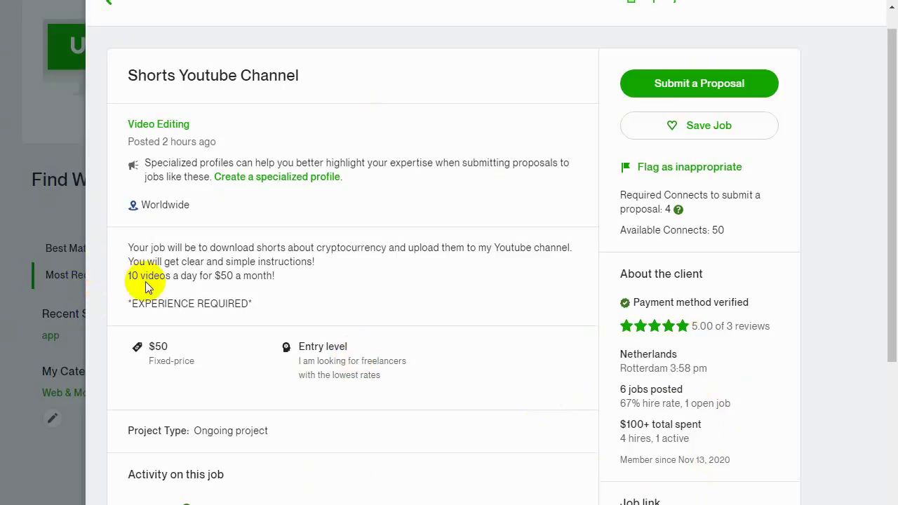
drag(131, 277, 203, 278)
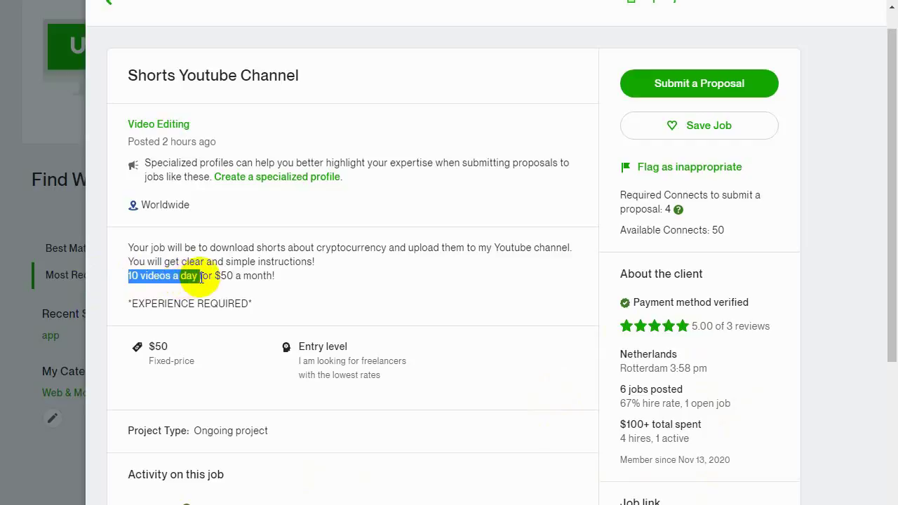
click(222, 277)
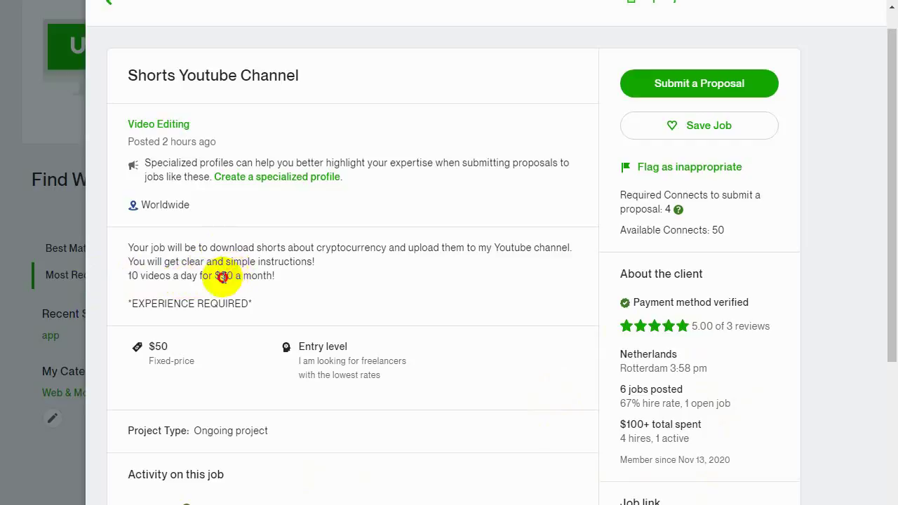
double_click(223, 278)
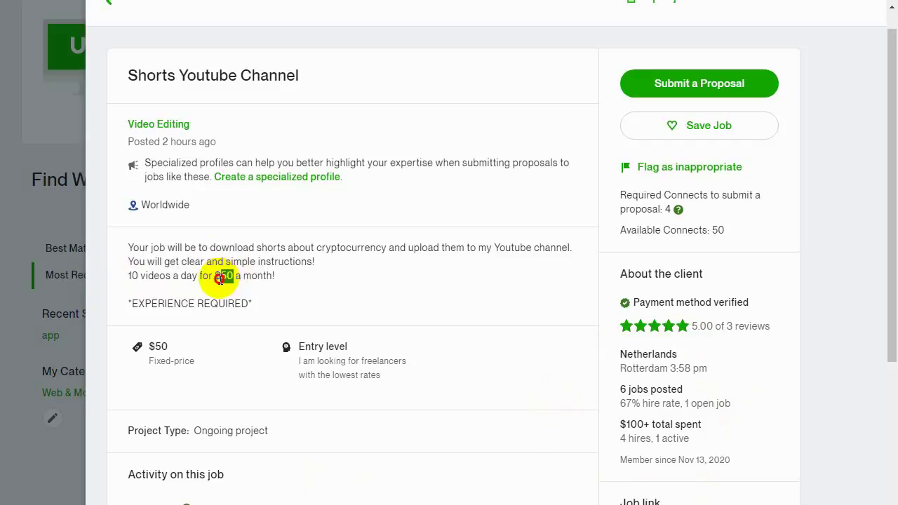
Start a proposal for the job and check the Connects it requires and the Connects remaining
click(689, 84)
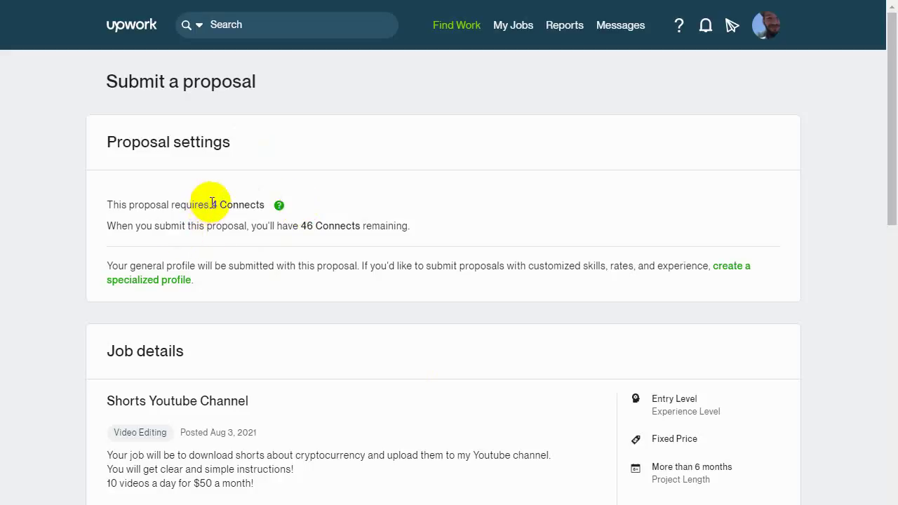
drag(212, 204, 261, 205)
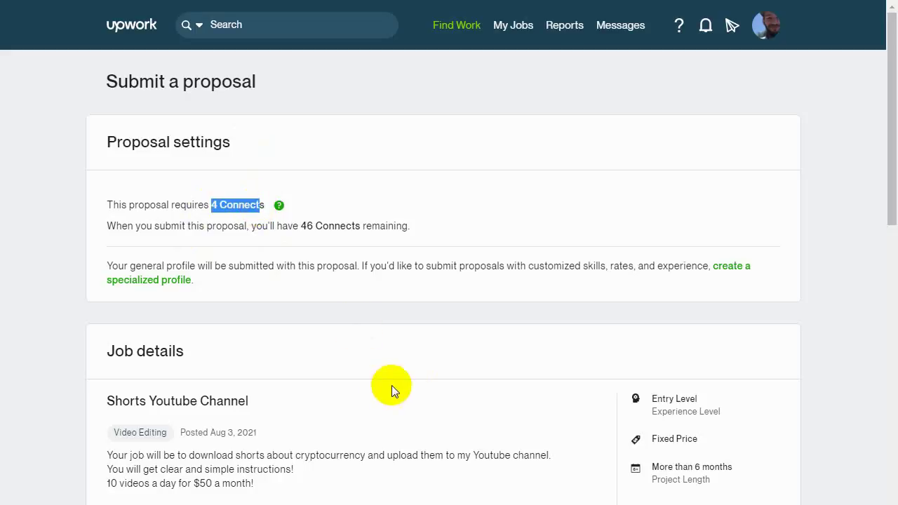
drag(302, 225, 375, 223)
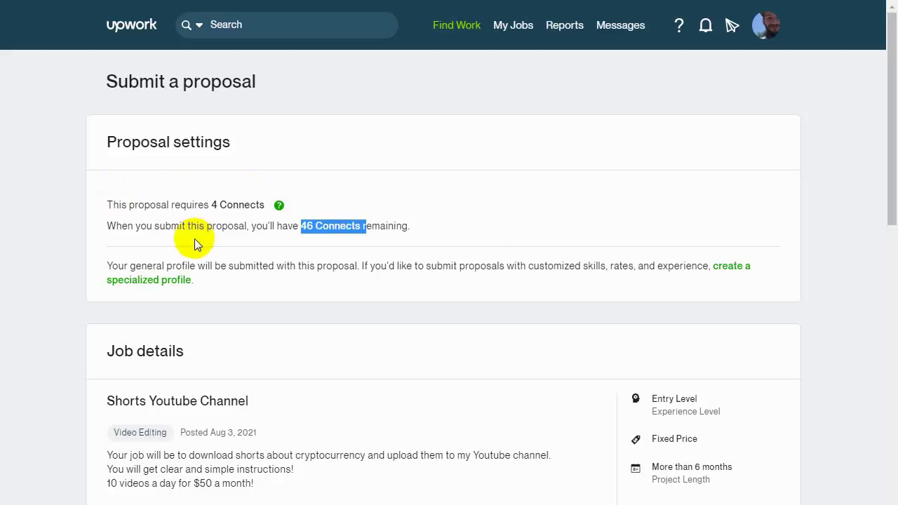
Set the bid for the job to $40.00 in the proposal's terms
scroll(194, 239, down, 2)
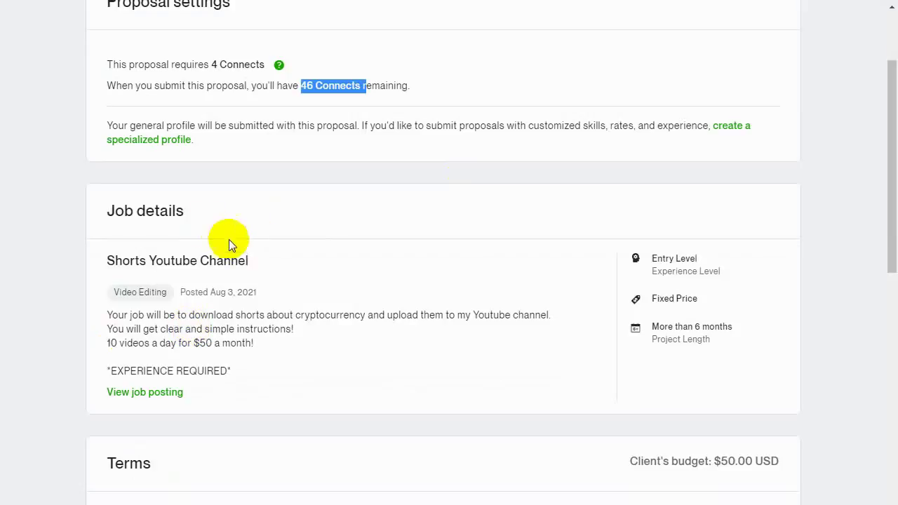
scroll(201, 234, down, 2)
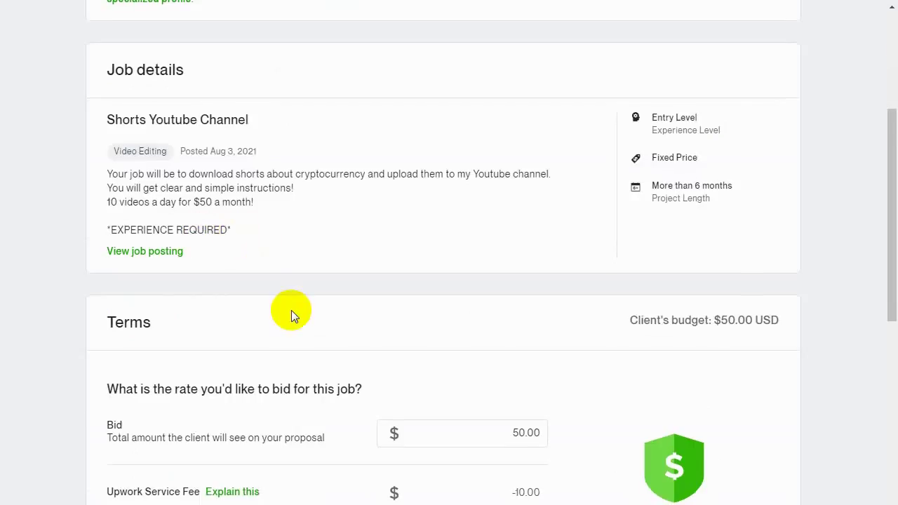
scroll(291, 310, down, 2)
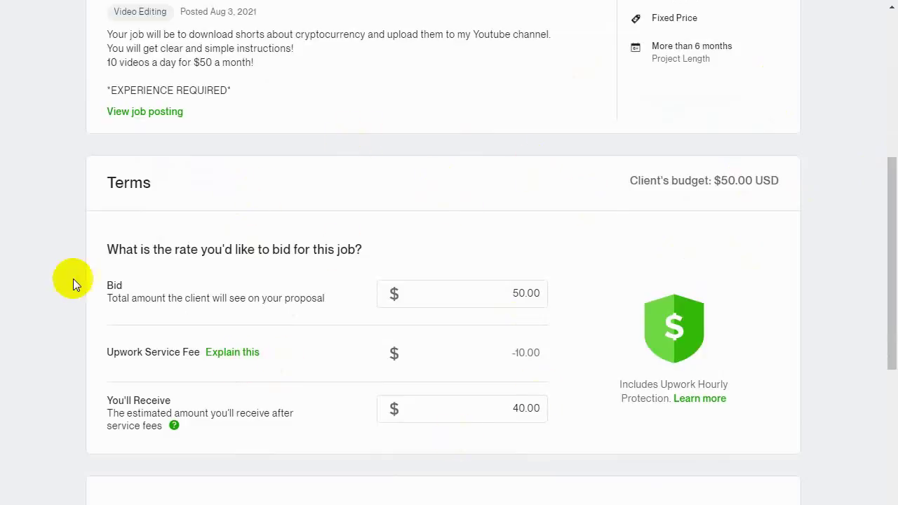
click(528, 292)
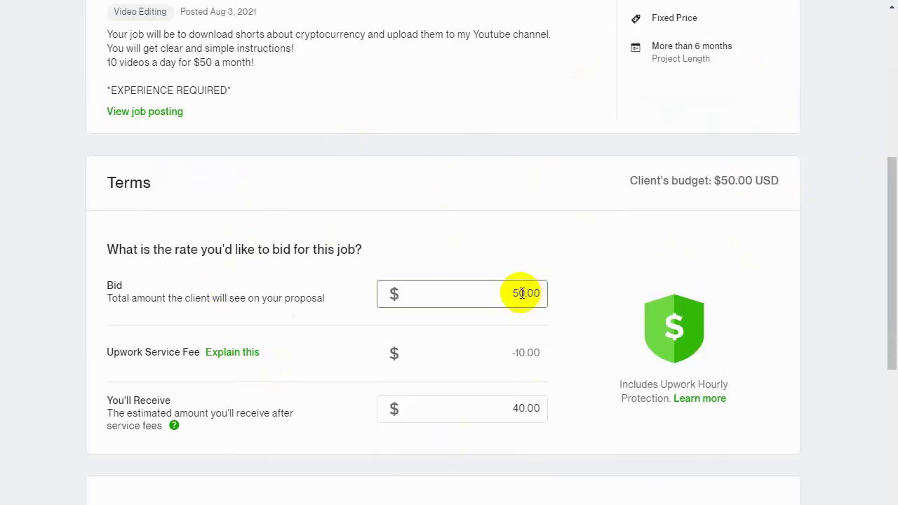
click(518, 294)
drag(518, 294, 515, 294)
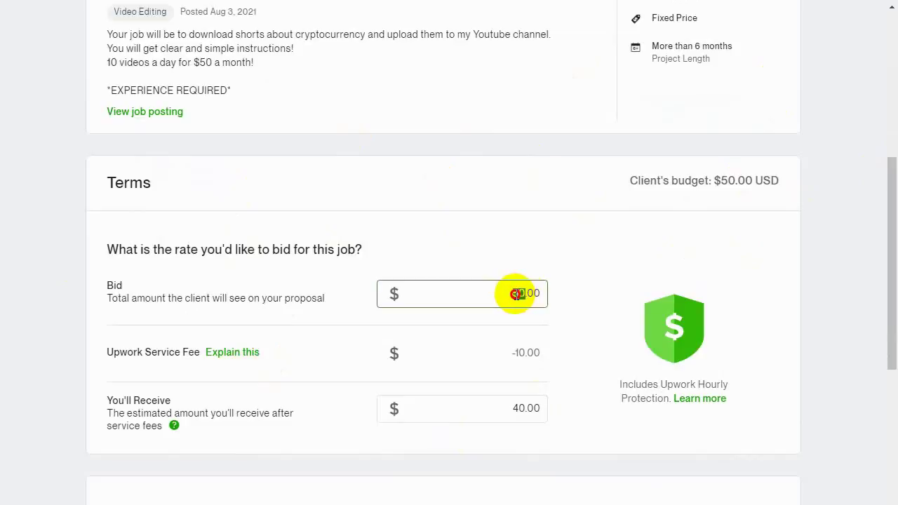
text(40)
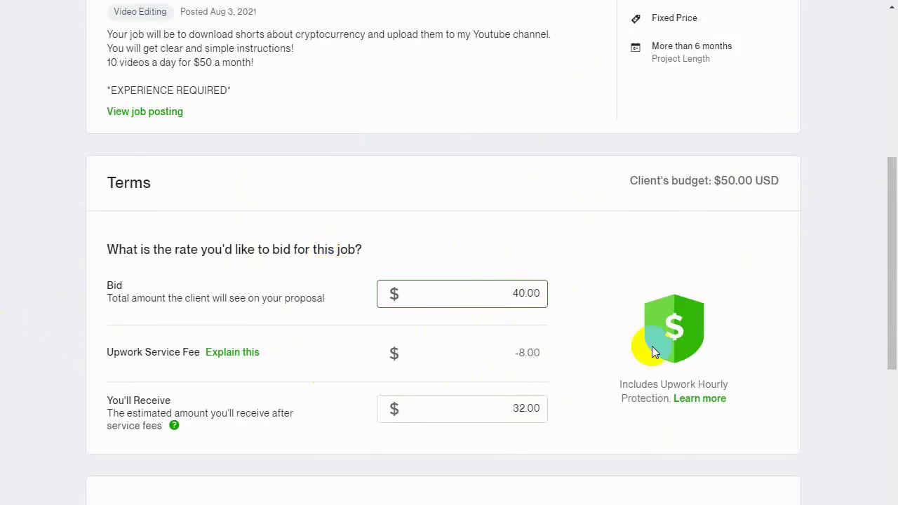
Set the project duration to "Less than 1 month"
scroll(541, 355, down, 3)
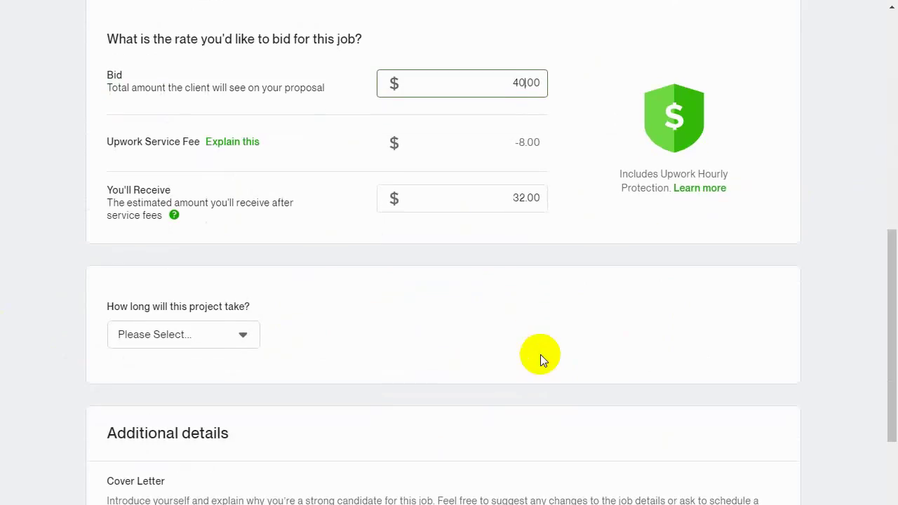
scroll(540, 354, down, 1)
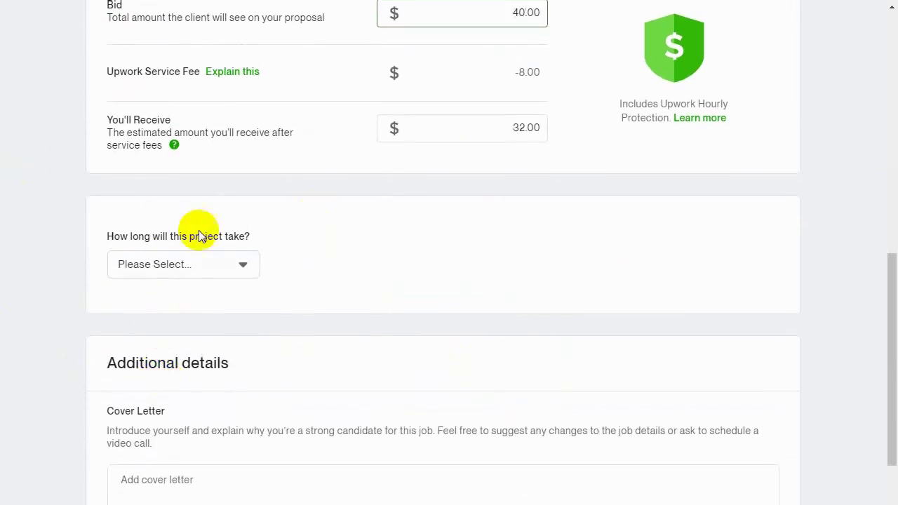
click(235, 273)
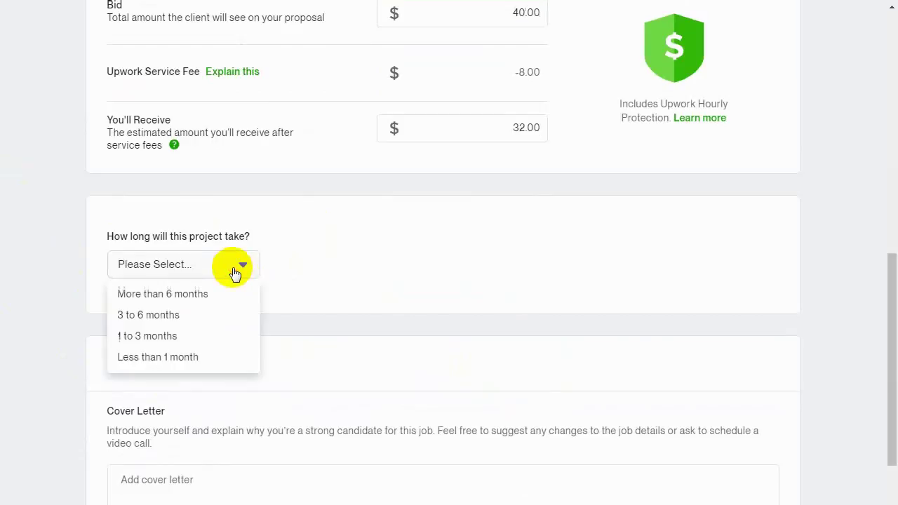
click(167, 358)
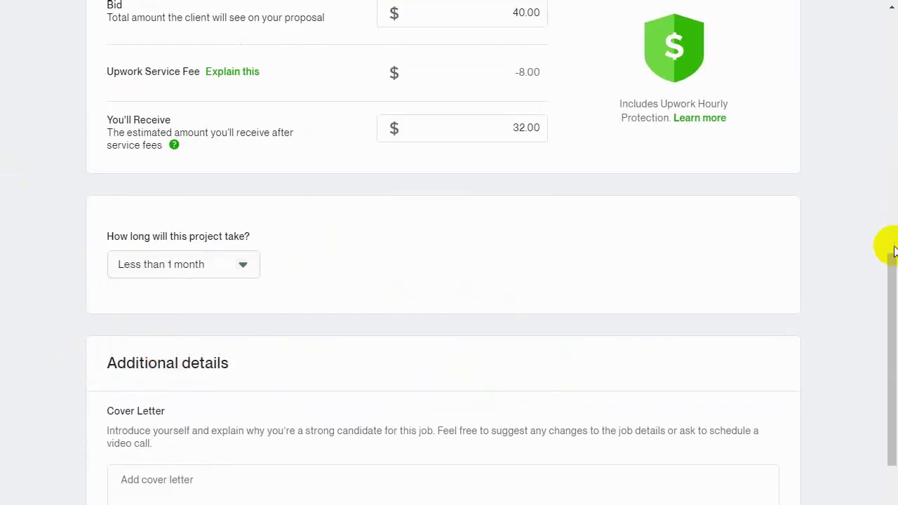
Switch to the Career Sidekick article on Upwork proposal samples and read its advice on starting a proposal
drag(892, 286, 890, 337)
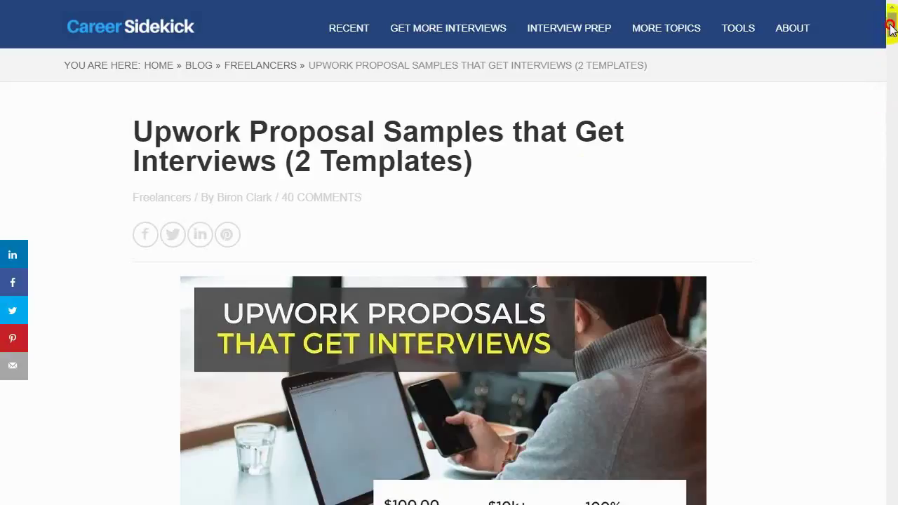
drag(890, 21, 893, 63)
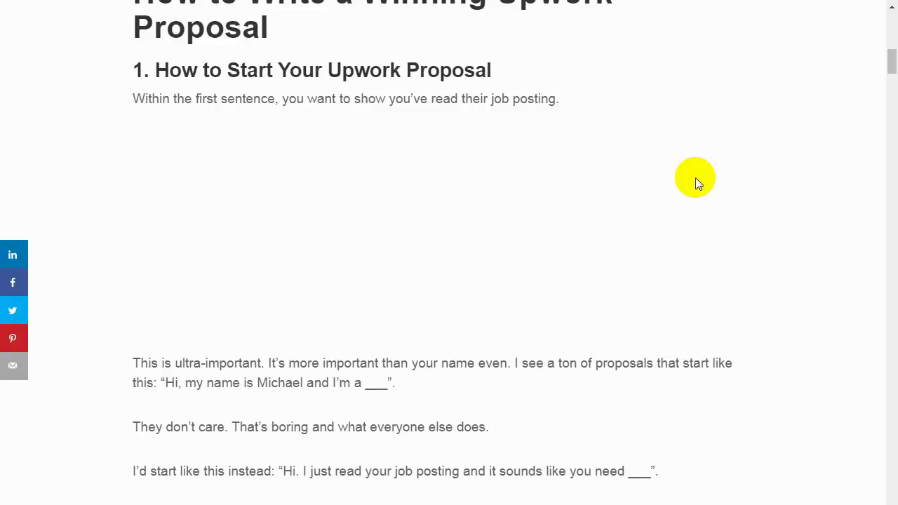
scroll(699, 183, down, 1)
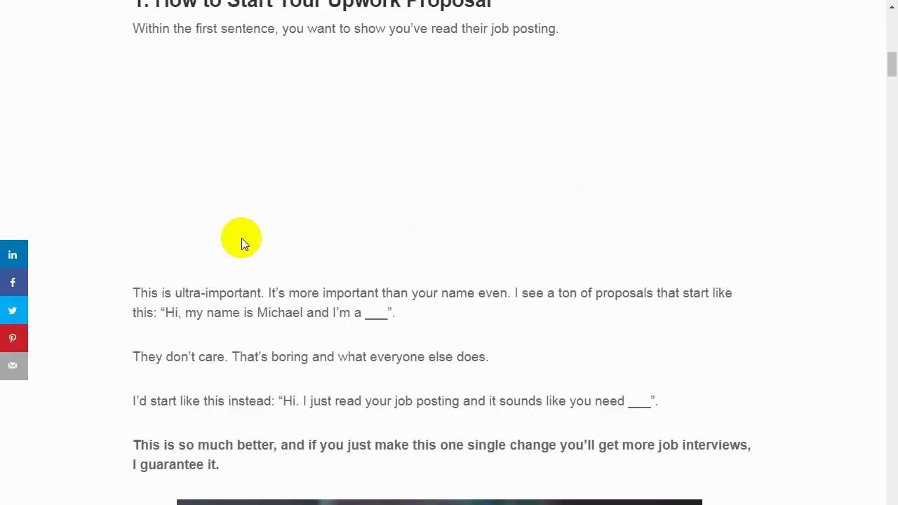
scroll(263, 282, down, 5)
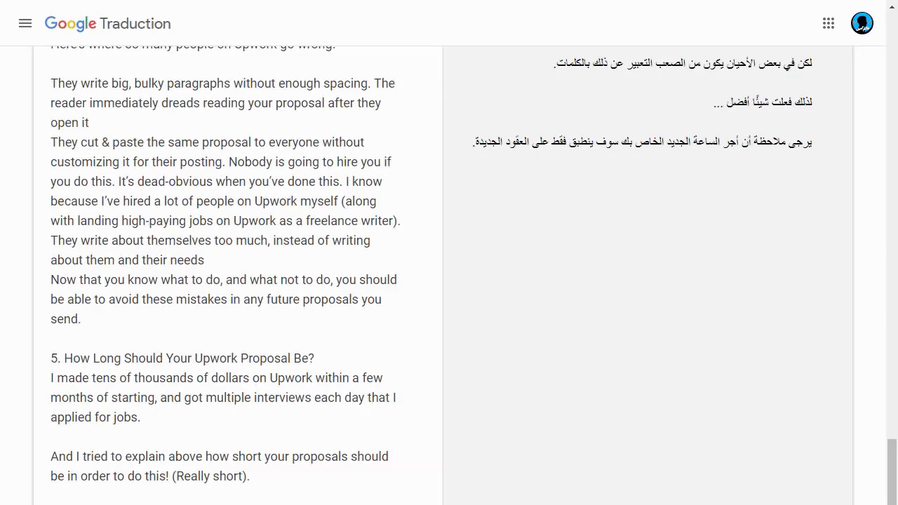
Look through the article's Arabic translation in Google Translate, and return to the empty cover letter on Upwork
scroll(638, 340, up, 15)
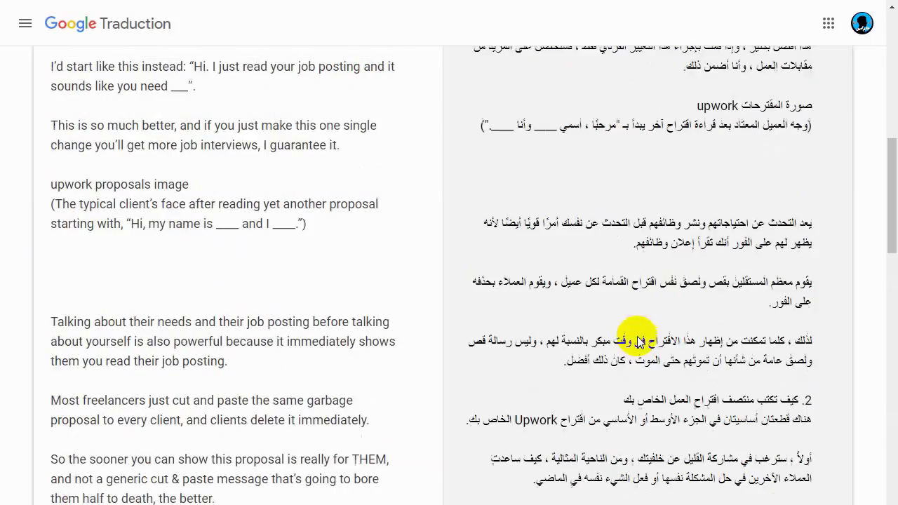
scroll(638, 336, up, 5)
scroll(638, 337, up, 2)
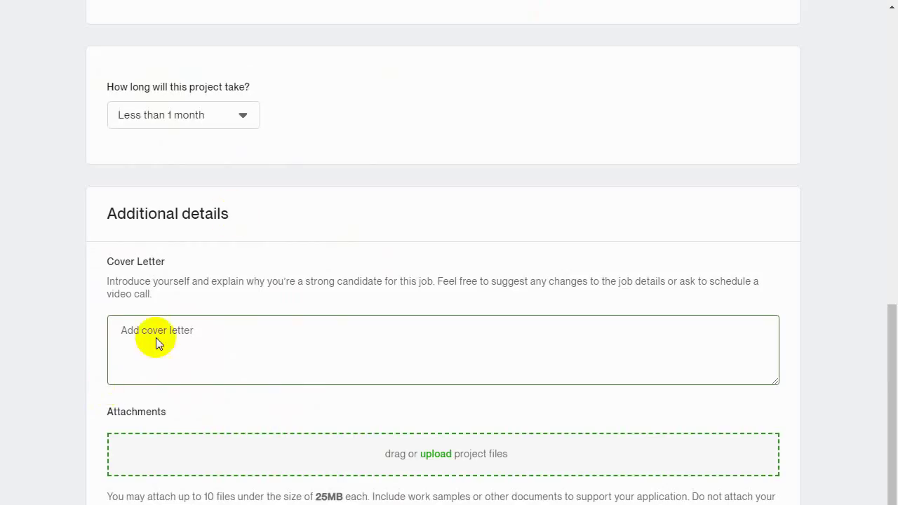
click(148, 330)
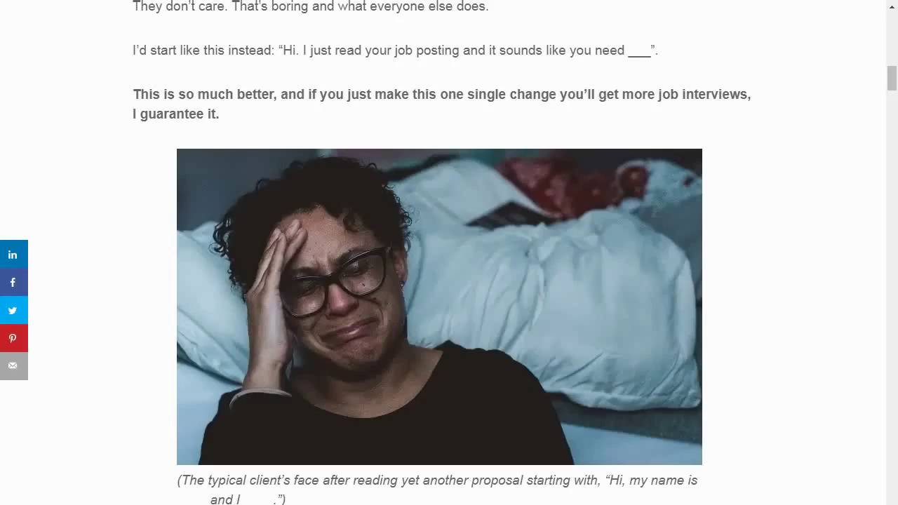
Read the article's advice on a proposal's middle and closing, common mistakes, length, checks before sending, timing, pricing and selling the call
scroll(429, 104, down, 15)
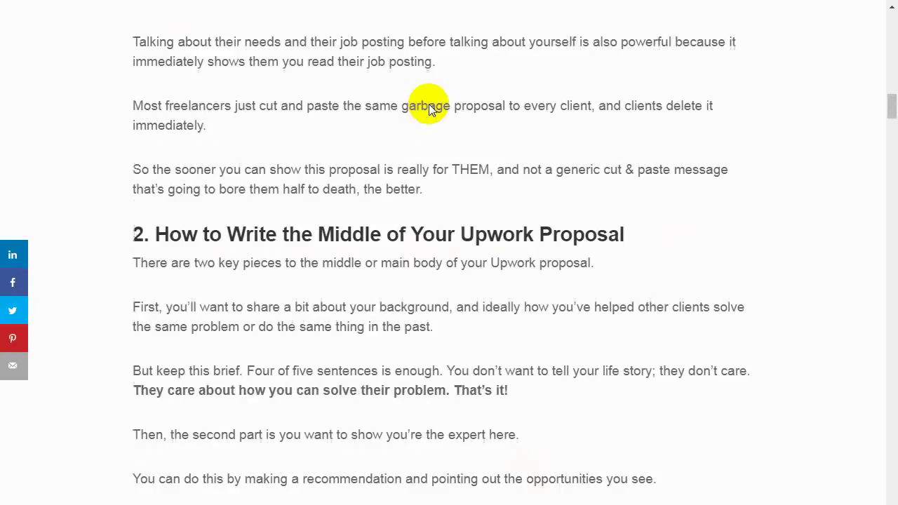
scroll(429, 104, down, 6)
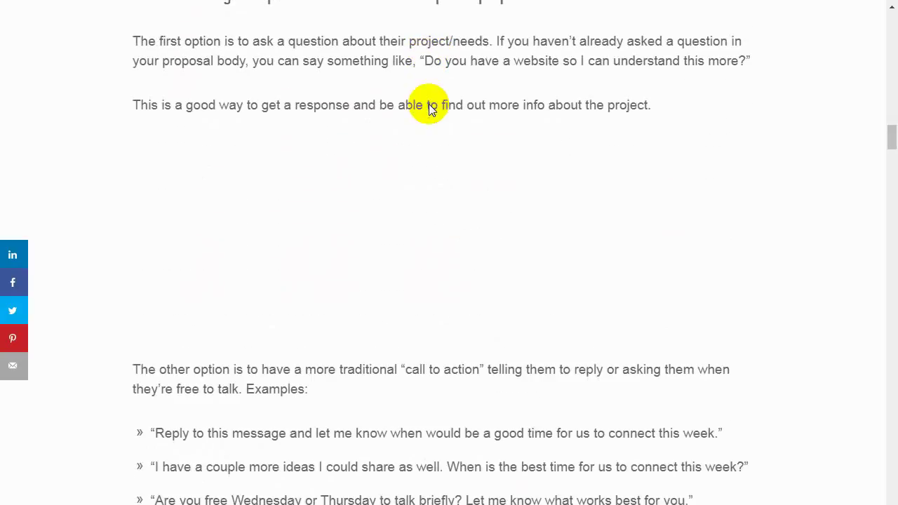
scroll(429, 104, down, 6)
scroll(430, 104, down, 4)
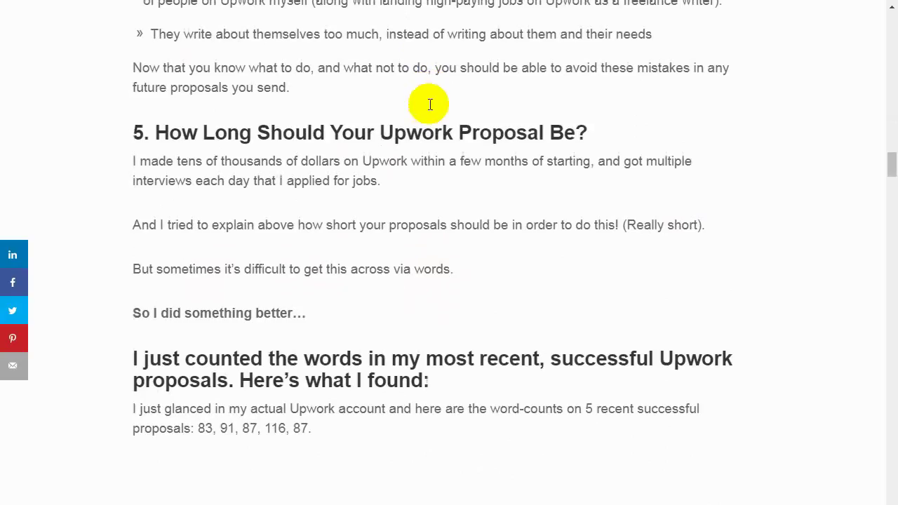
scroll(428, 104, down, 6)
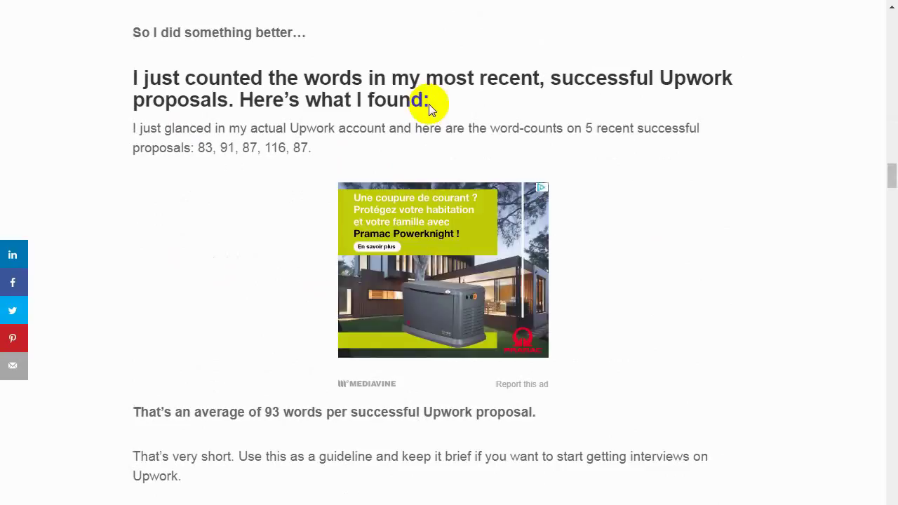
scroll(429, 104, down, 2)
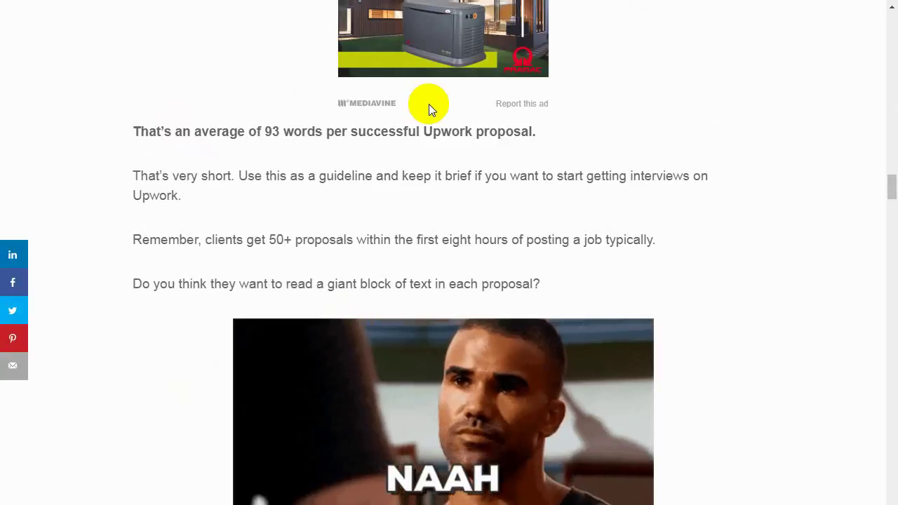
scroll(429, 104, down, 4)
scroll(429, 104, down, 4)
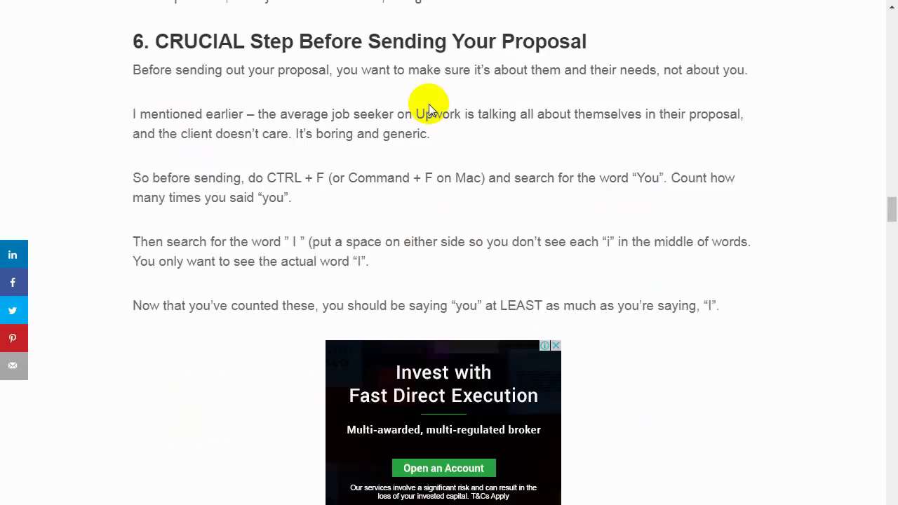
scroll(429, 104, down, 4)
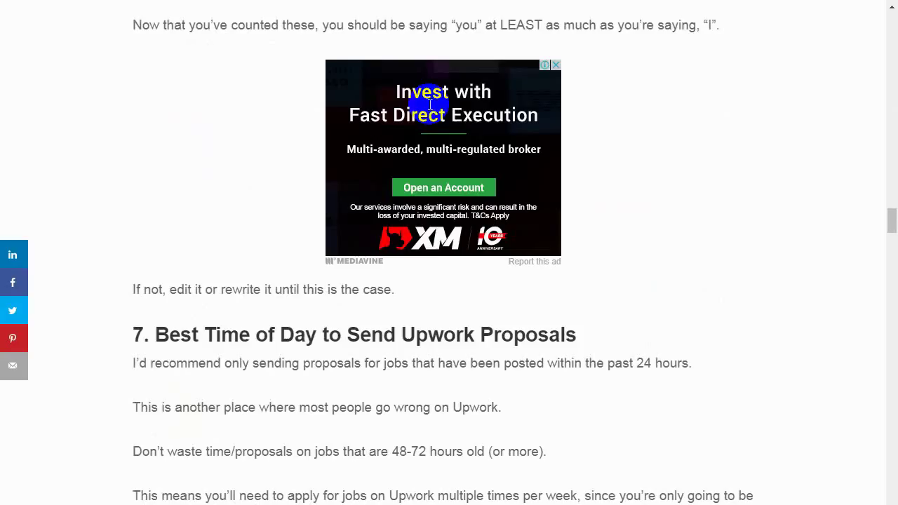
scroll(429, 104, down, 4)
scroll(430, 104, down, 7)
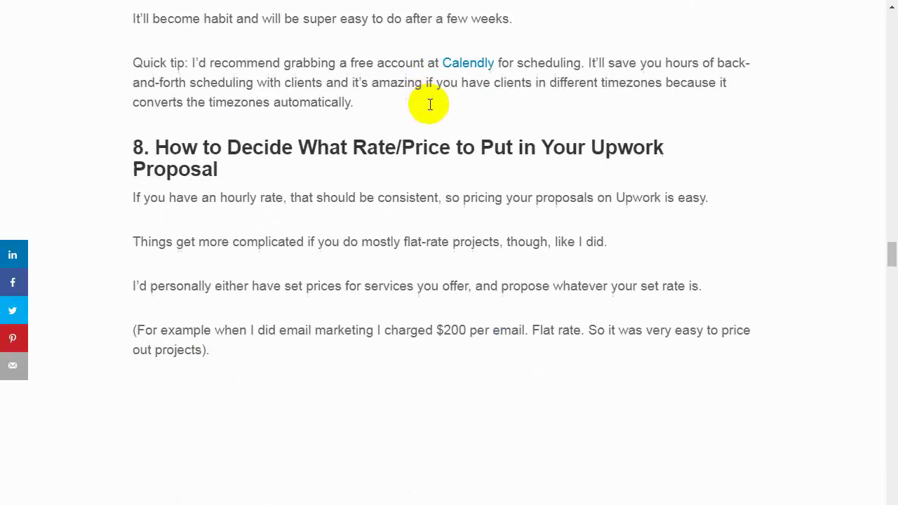
scroll(430, 104, down, 4)
scroll(430, 105, down, 4)
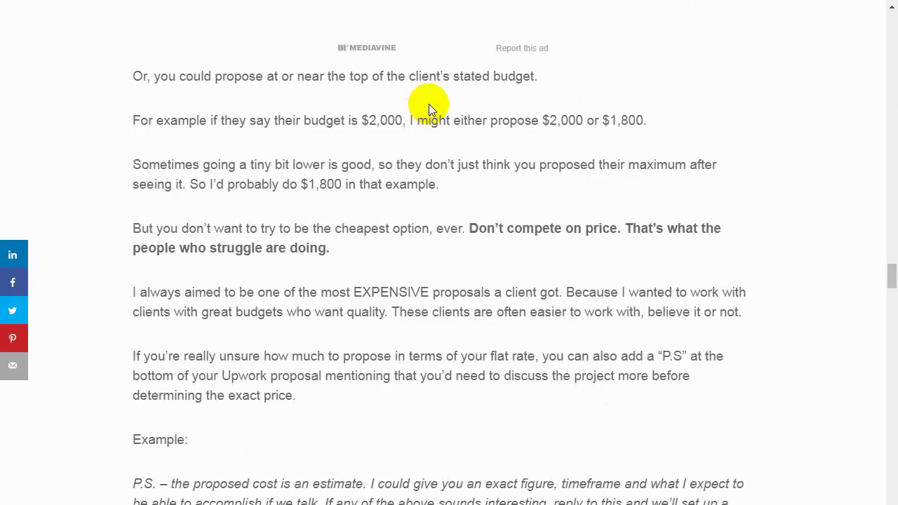
scroll(429, 104, down, 8)
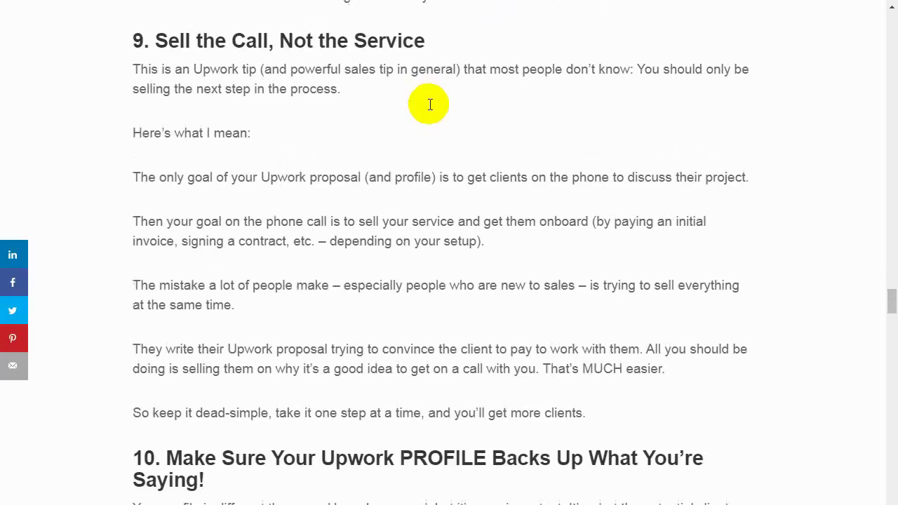
scroll(429, 105, down, 12)
Examine the structure and wording of Upwork proposal samples 1 and 2 in the article
scroll(429, 104, down, 14)
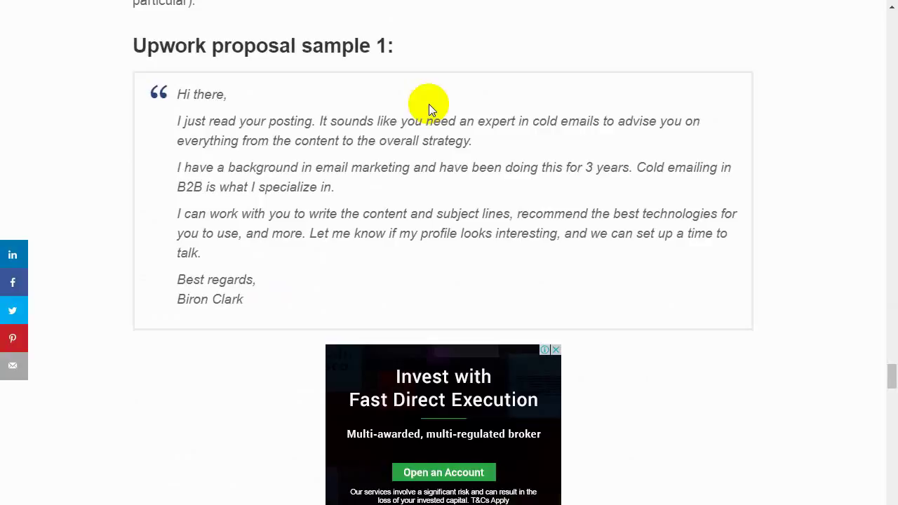
scroll(429, 104, up, 1)
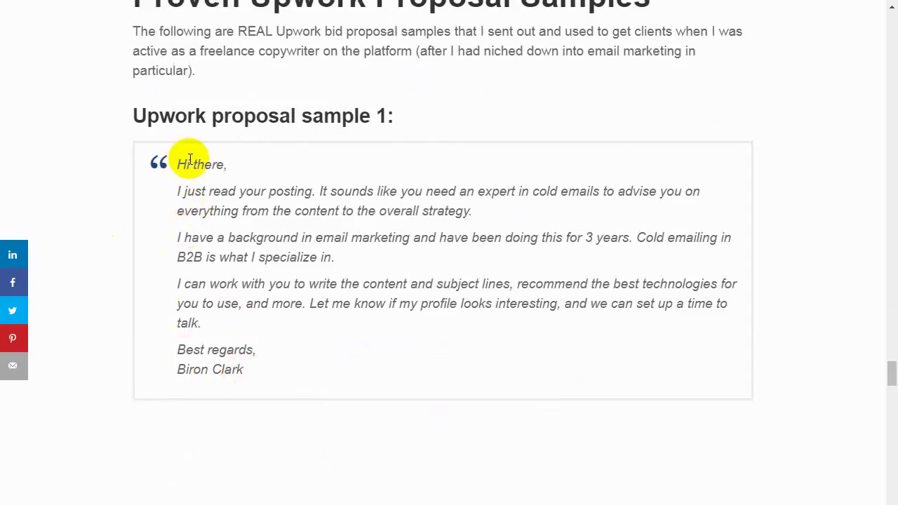
scroll(260, 252, down, 5)
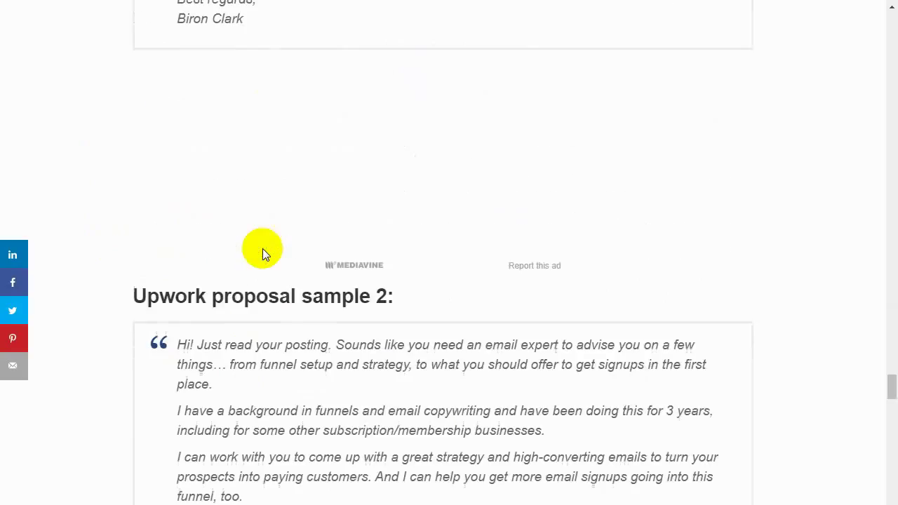
scroll(260, 252, down, 5)
scroll(344, 161, up, 2)
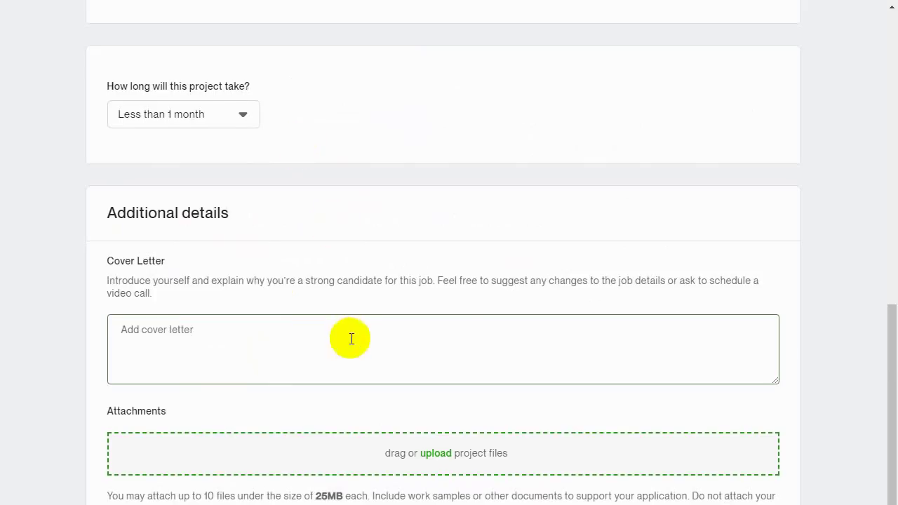
Write a cover letter mentioning a YouTube channel about cryptocurrencies from 2018 and uploading 10 videos a day, ending "Best regards", and submit the proposal
scroll(351, 337, down, 3)
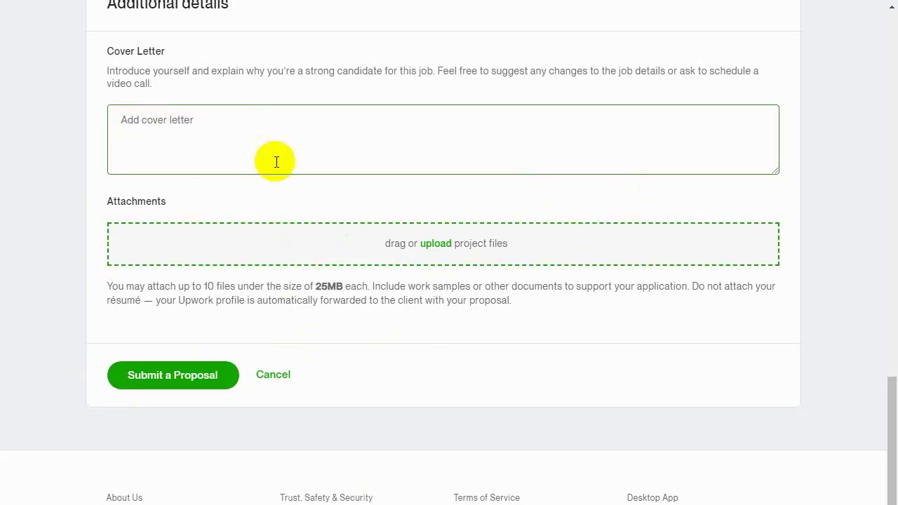
click(175, 384)
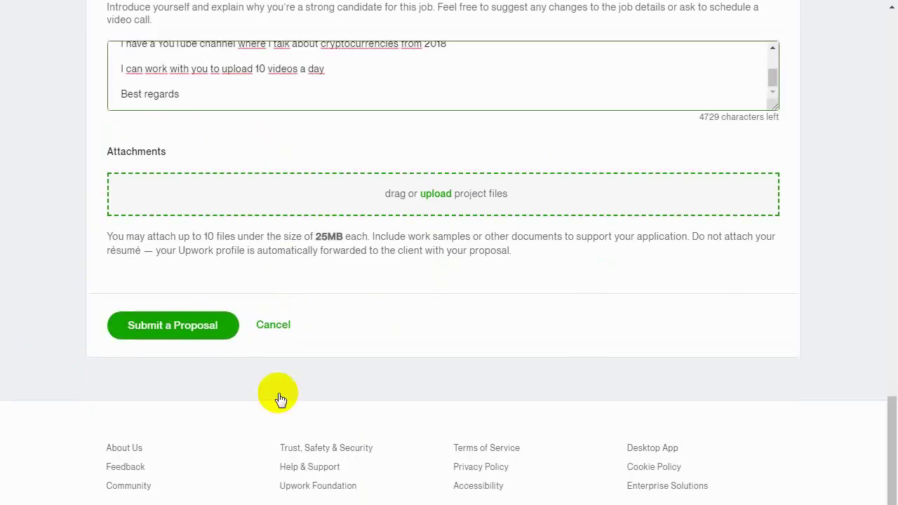
click(166, 332)
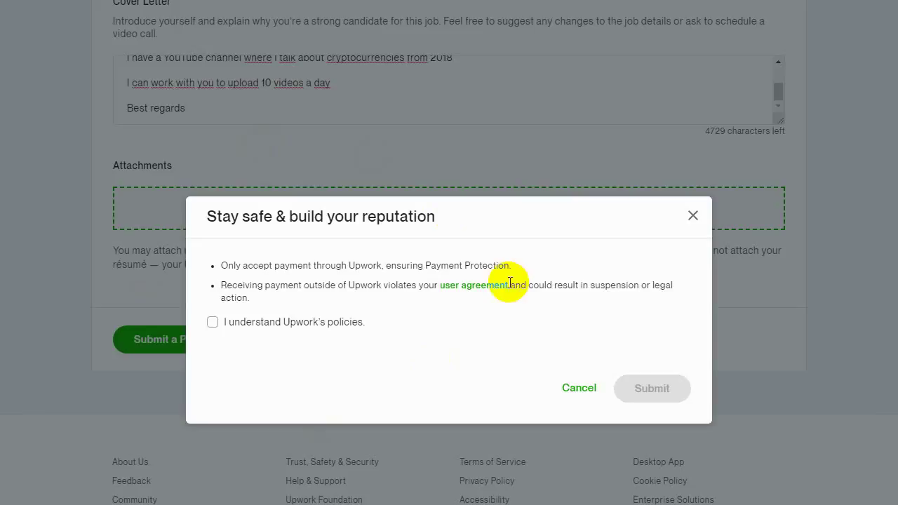
Acknowledge Upwork's policies and the fixed-price project conditions, complete the proposal submission, and highlight the submission notice
click(212, 322)
click(652, 390)
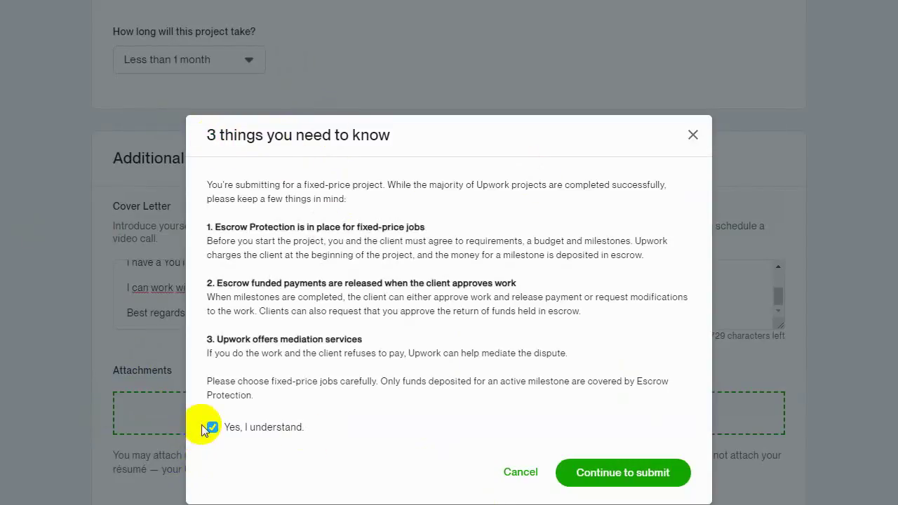
click(625, 474)
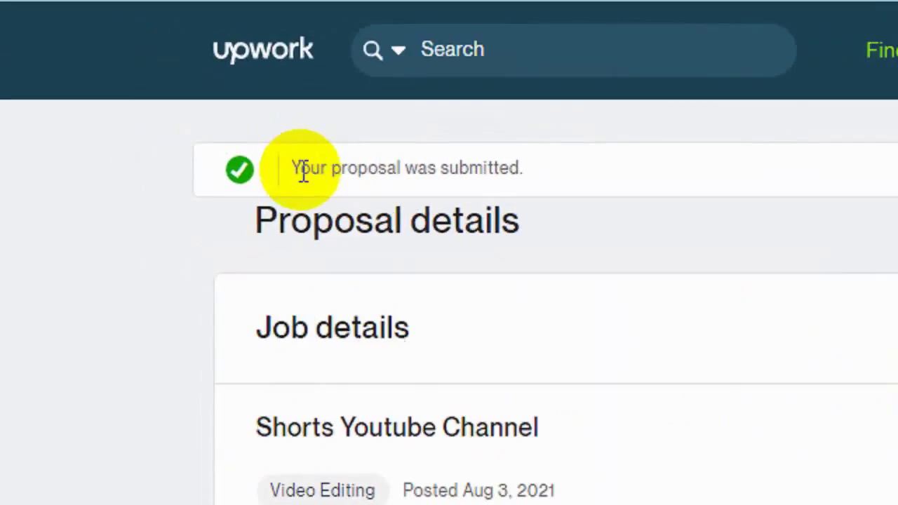
click(149, 84)
triple_click(299, 171)
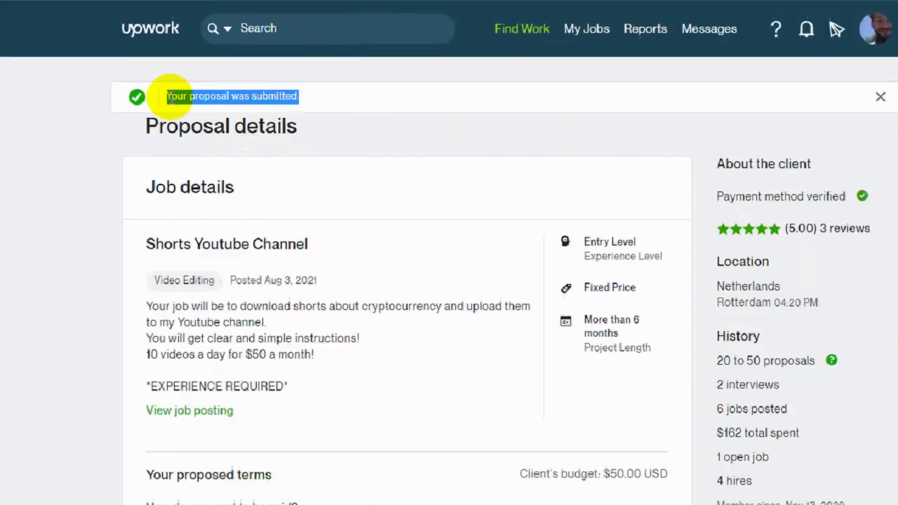